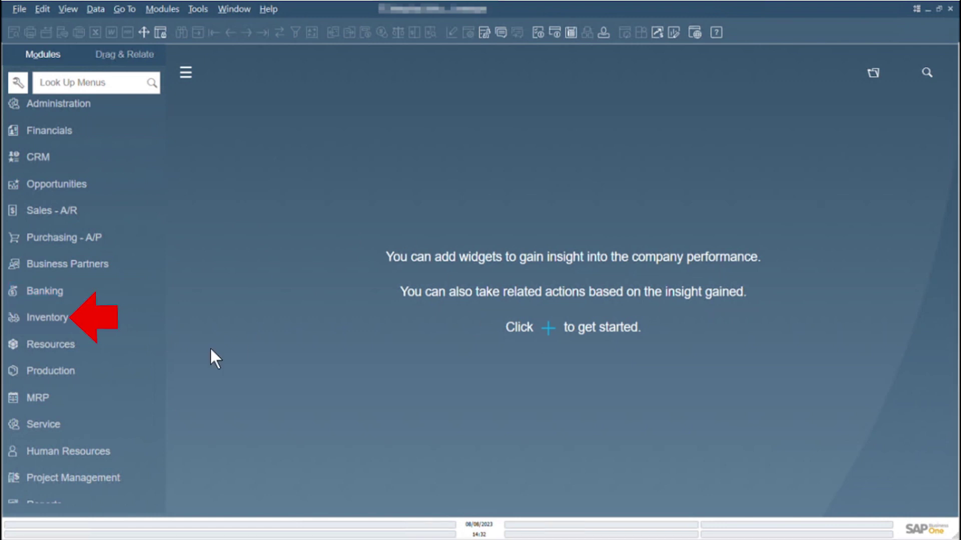
Open the Item Master Data form from the Inventory module.
left_click(75, 317)
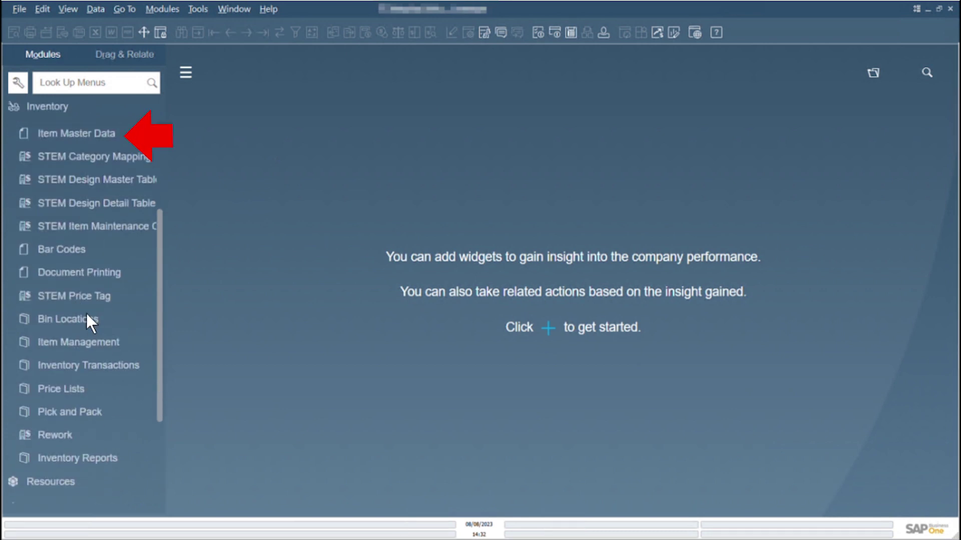
left_click(73, 132)
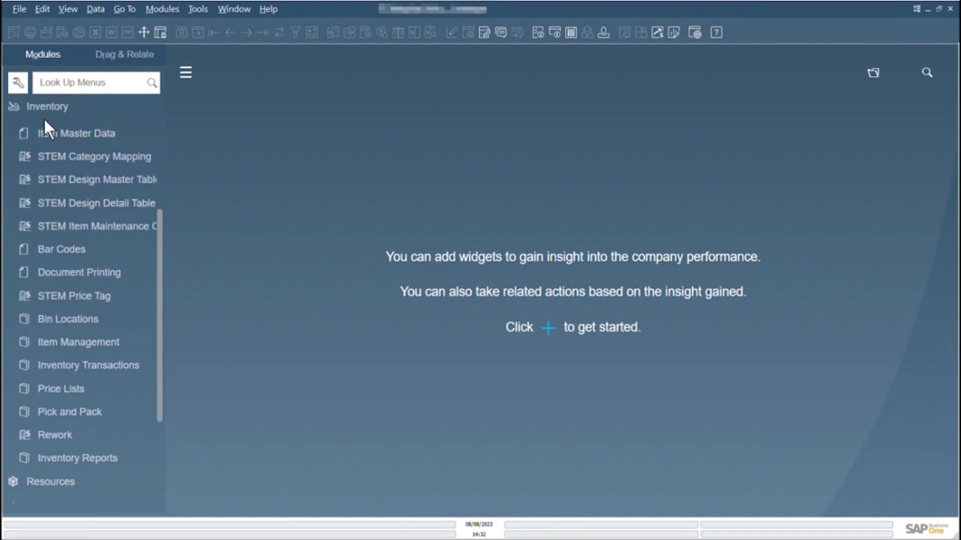
left_click(54, 138)
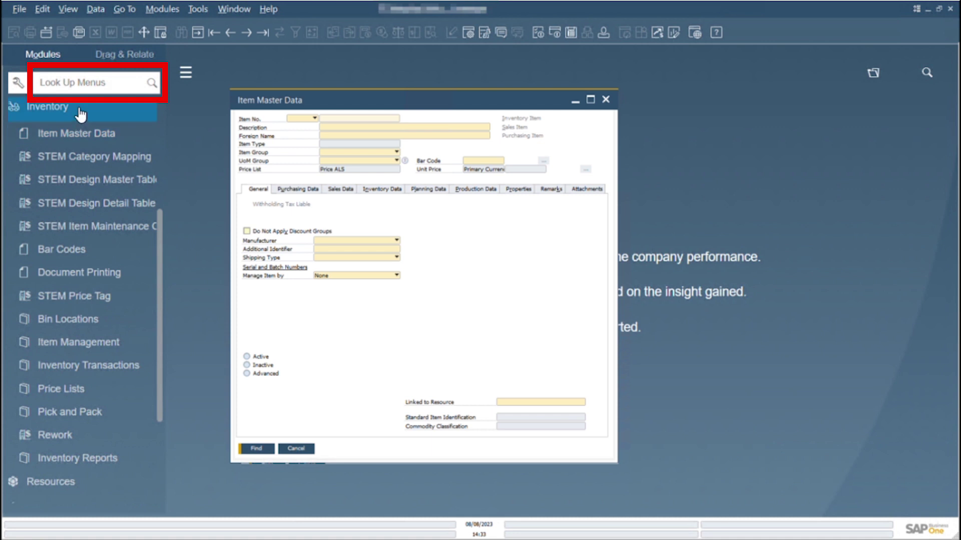
Look up "item master data" in the module menus, and clear the search text.
left_click(86, 106)
left_click(89, 90)
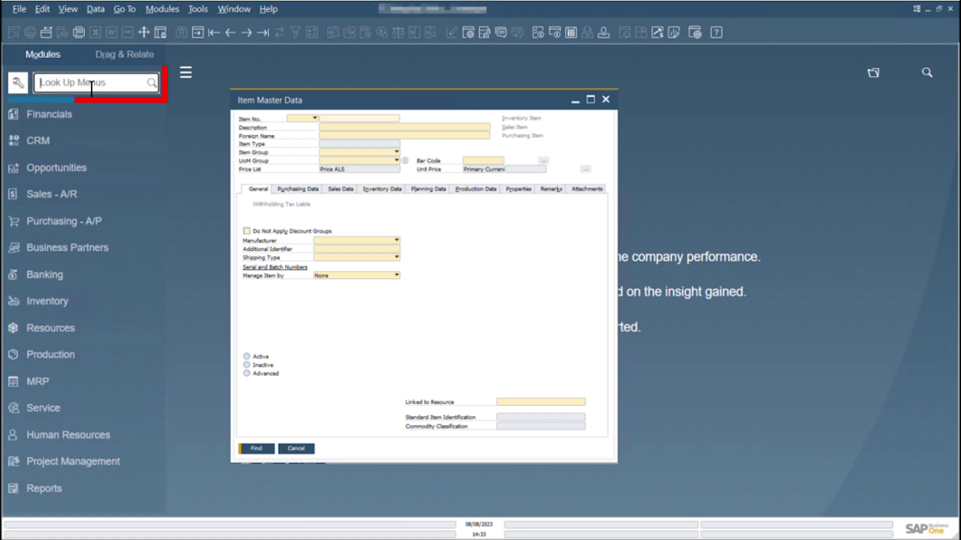
type("item master")
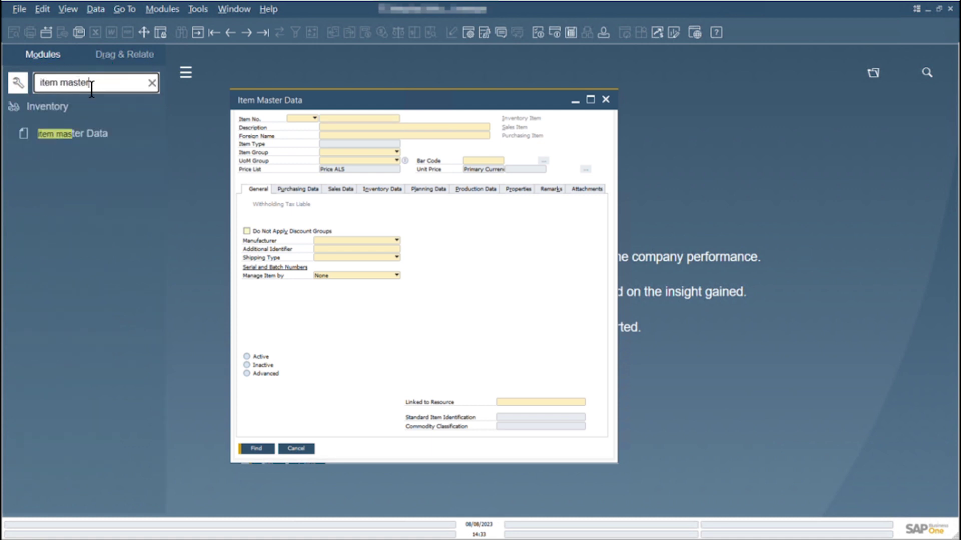
type(" data")
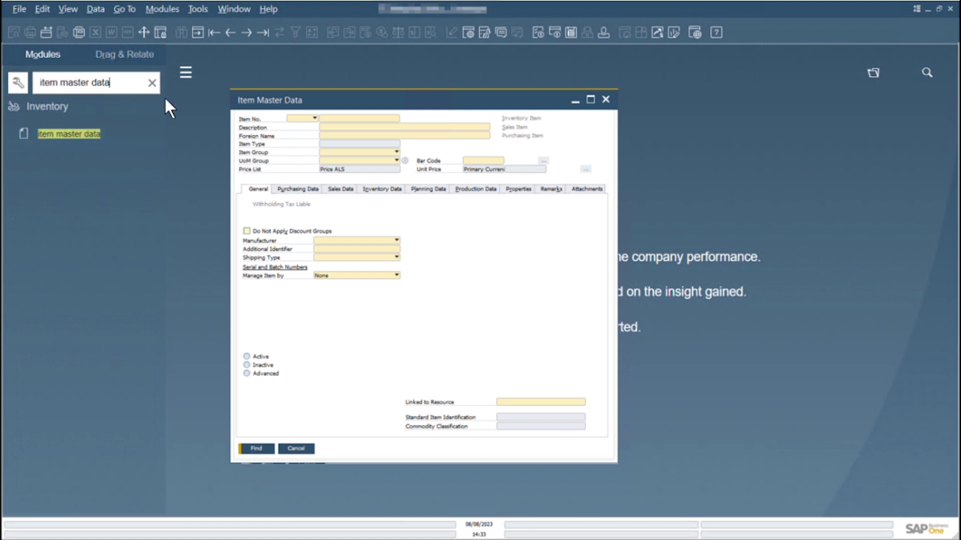
left_click(152, 84)
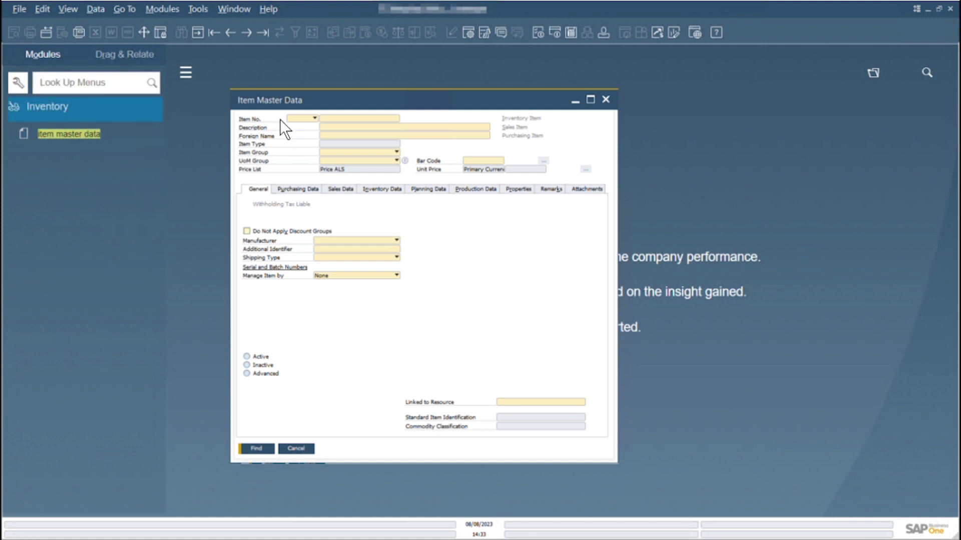
Maximize the Item Master Data window and put the form in Add mode for a new item.
left_click(588, 101)
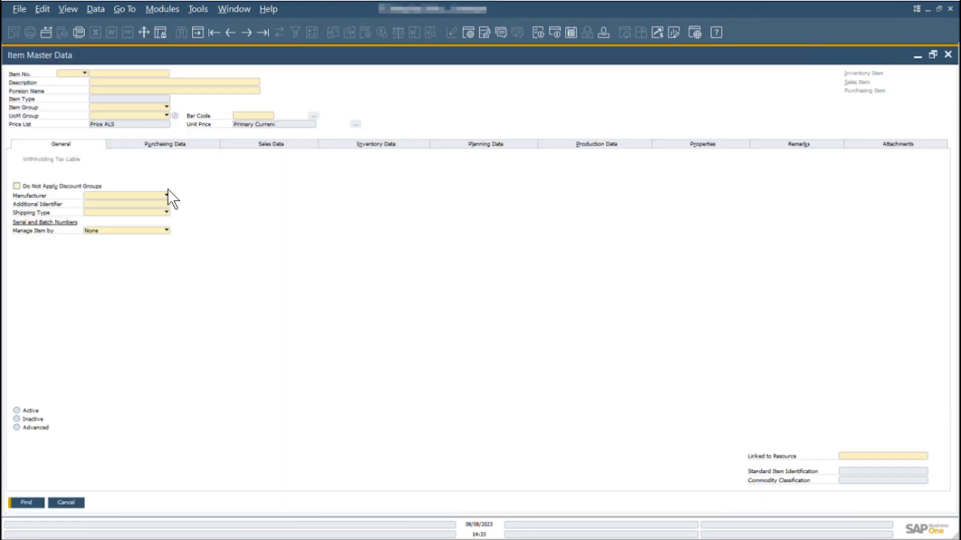
left_click(192, 33)
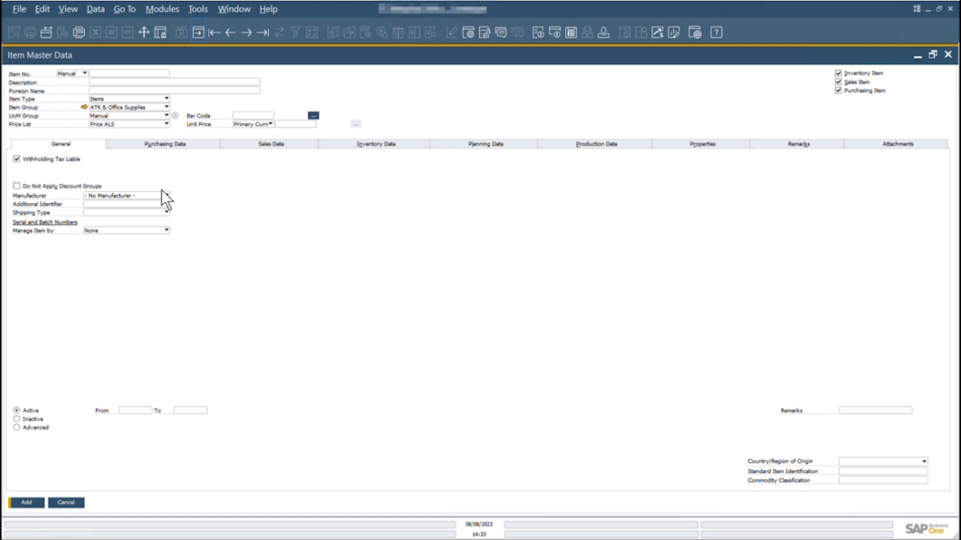
left_click(182, 34)
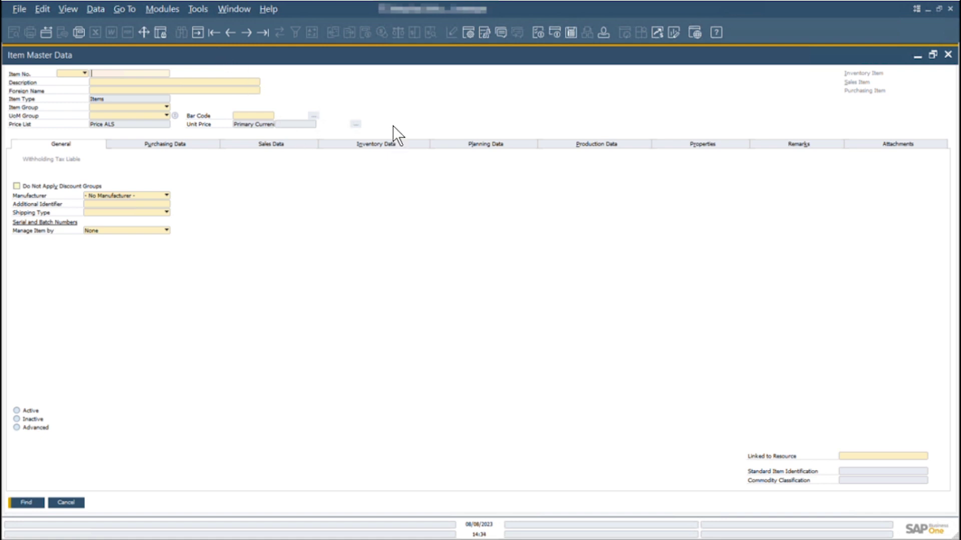
left_click(198, 33)
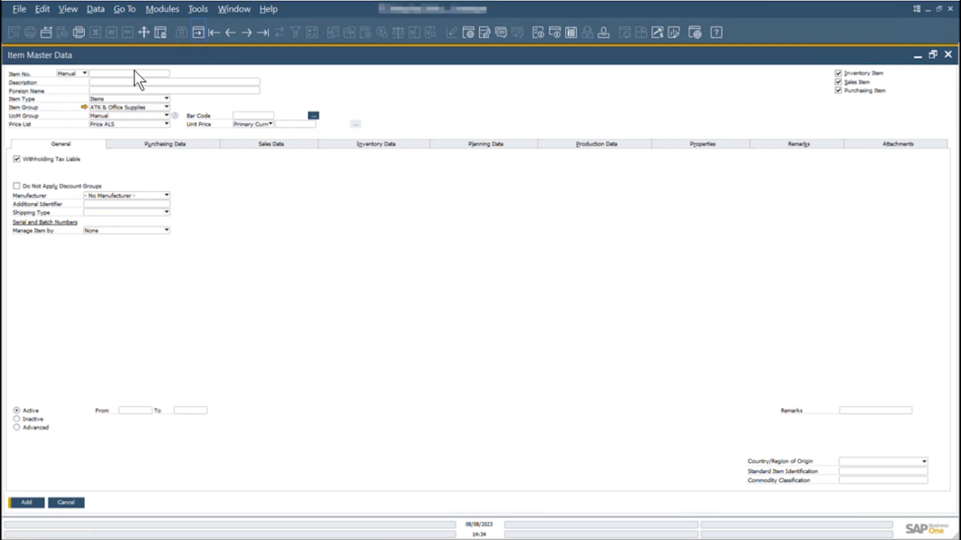
Enter 0001 as the new item's number and Test 1 as its description.
type("Tes")
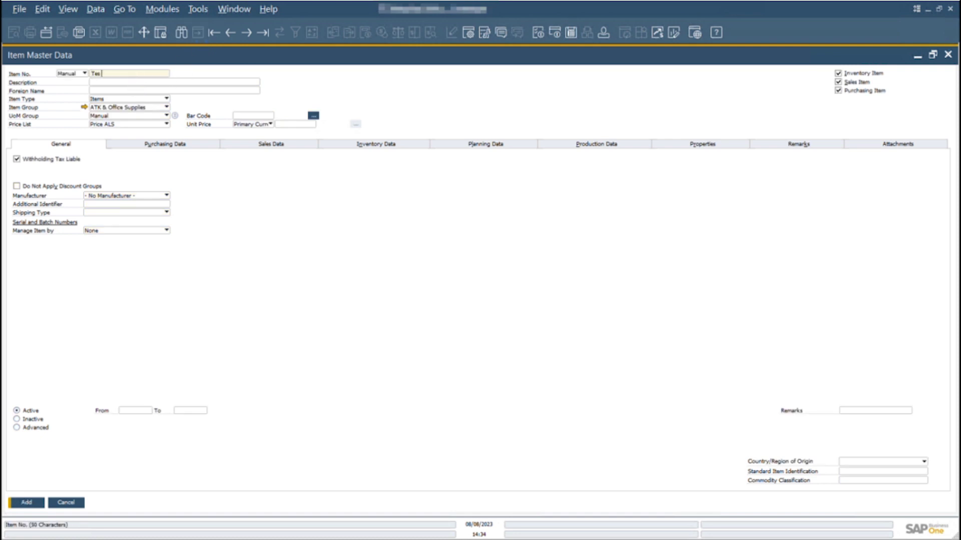
key("Tab")
type("Test 1")
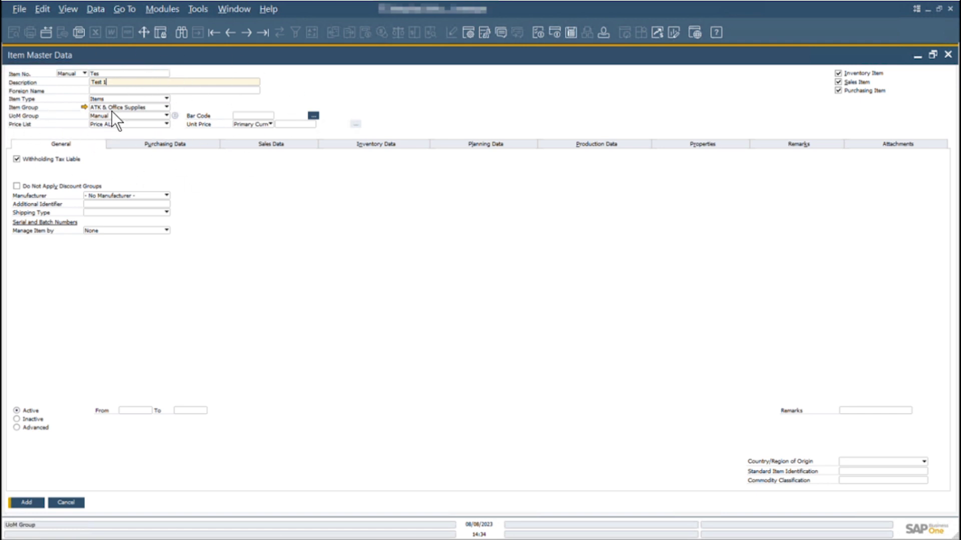
left_click(112, 75)
type("0001")
key("Tab")
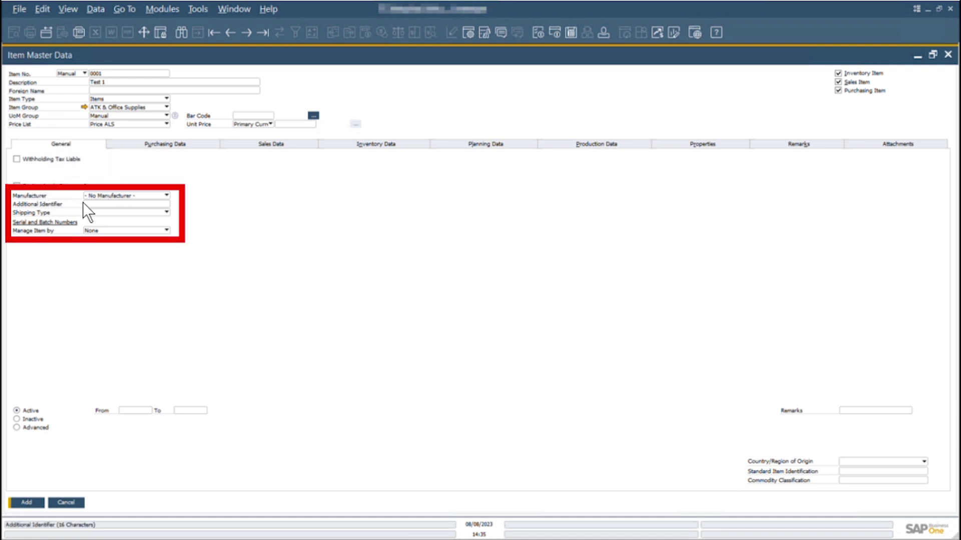
Review the available choices for Manufacturer and Manage Item by in the item's general data.
left_click(97, 196)
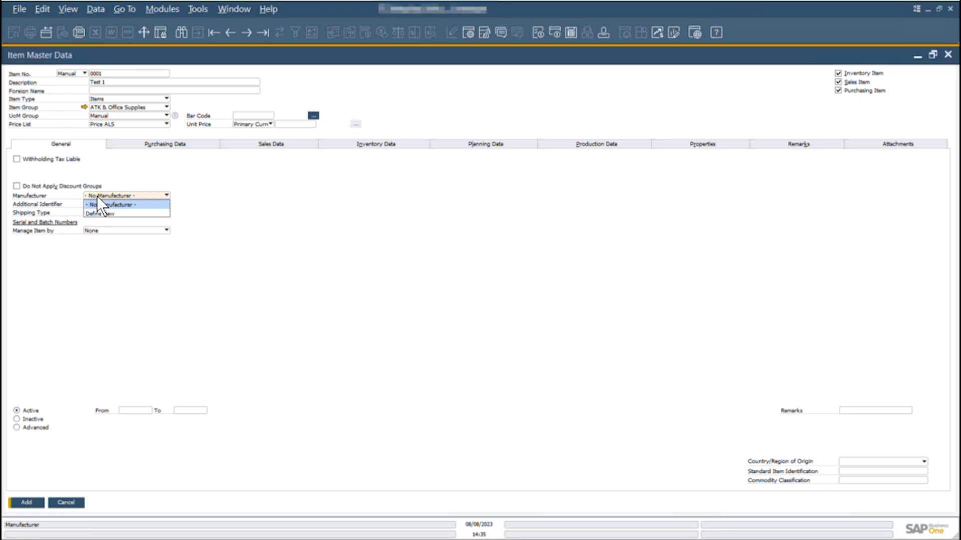
left_click(161, 230)
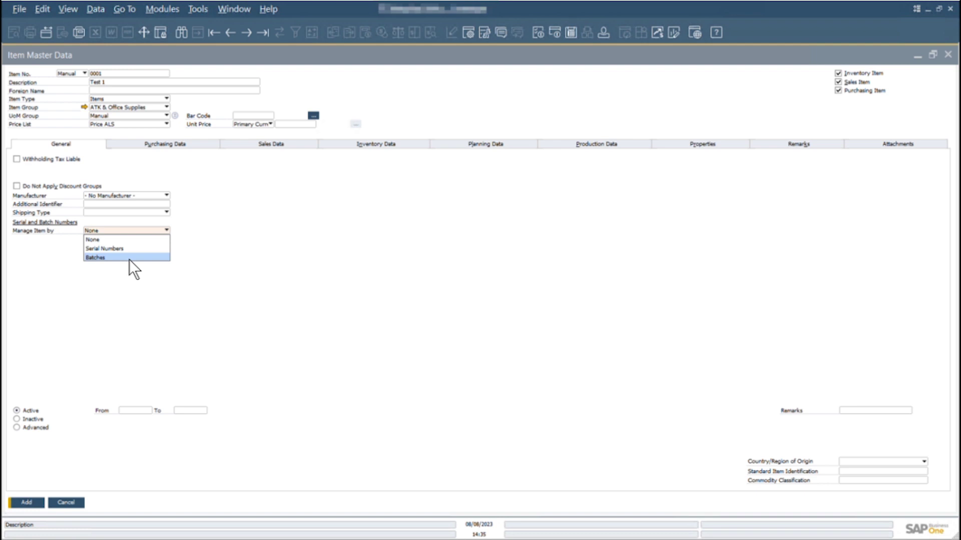
left_click(265, 252)
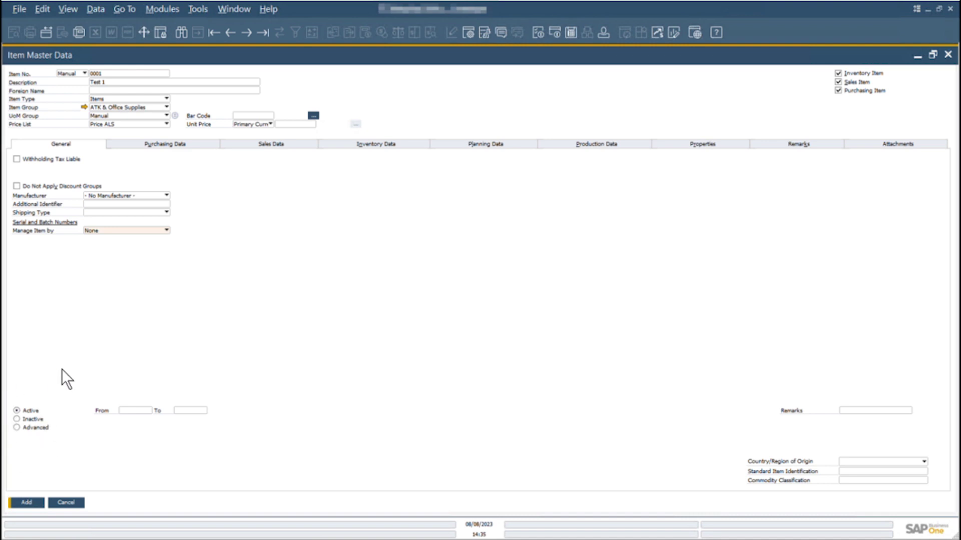
Set the Purchasing UoM Name to Pcs in the item's purchasing data.
left_click(164, 145)
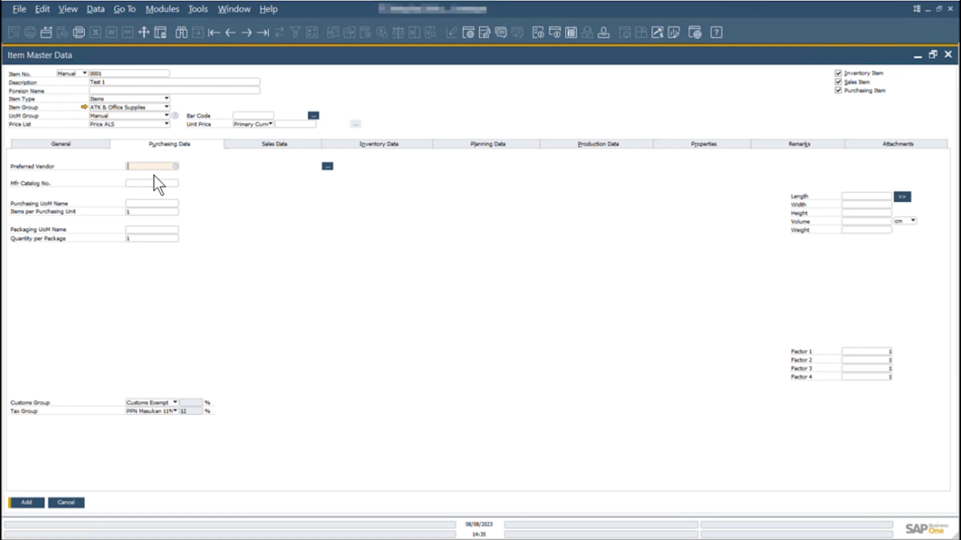
left_click(146, 206)
type("Pcs")
left_click(133, 226)
Set the Sales UoM Name to Pcs in the item's sales data.
left_click(270, 147)
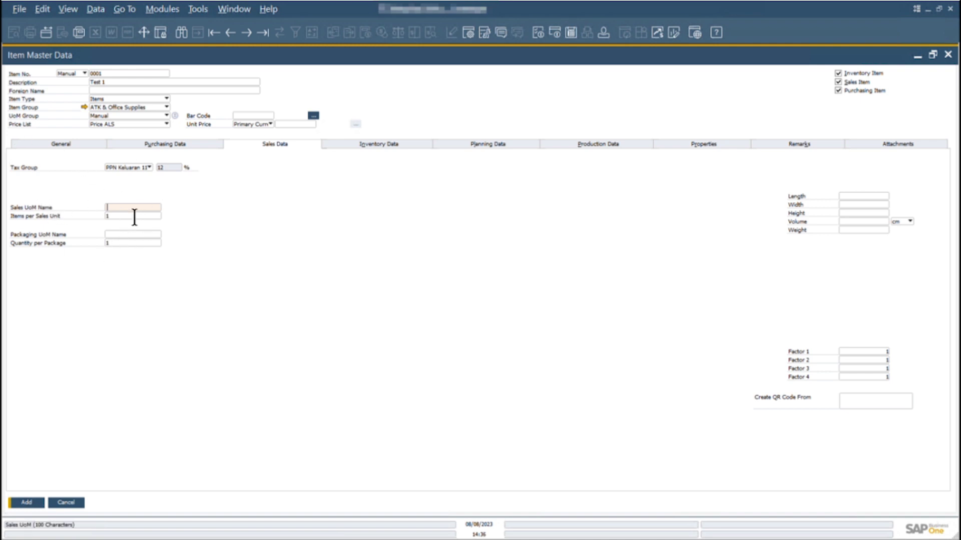
type("Pcs")
key("BackSpace")
key("BackSpace")
key("BackSpace")
type("Pcs")
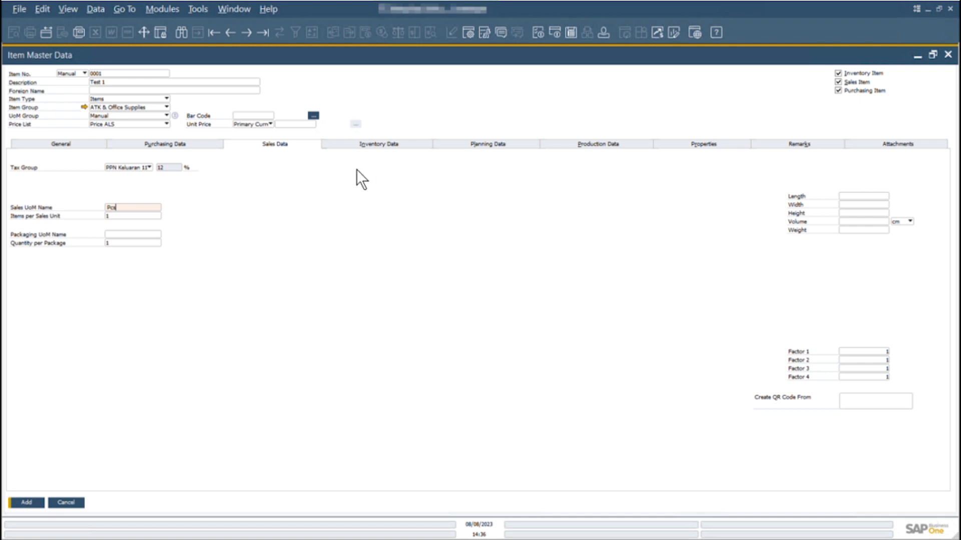
Review the Set G/L Accounts By options in the inventory data and choose Moving Average as the valuation method.
left_click(371, 144)
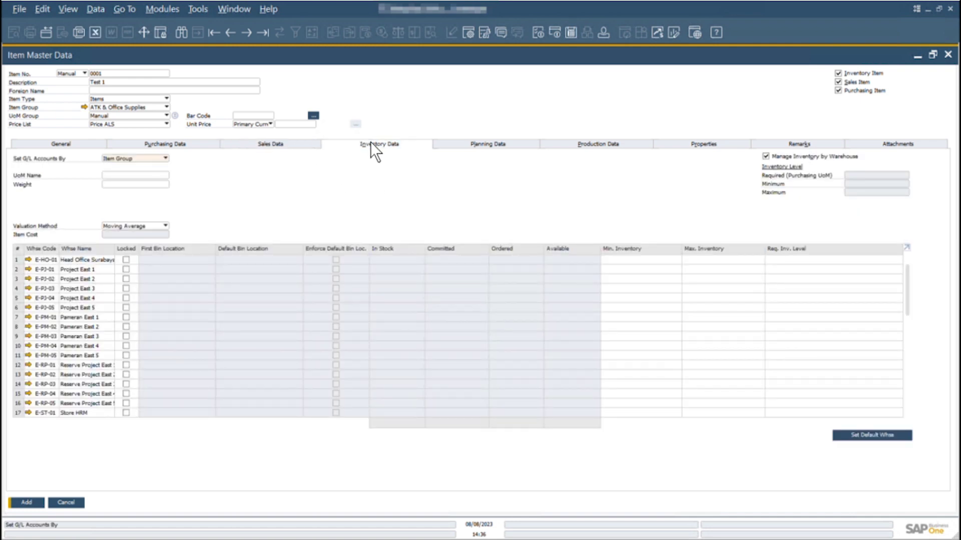
left_click(134, 158)
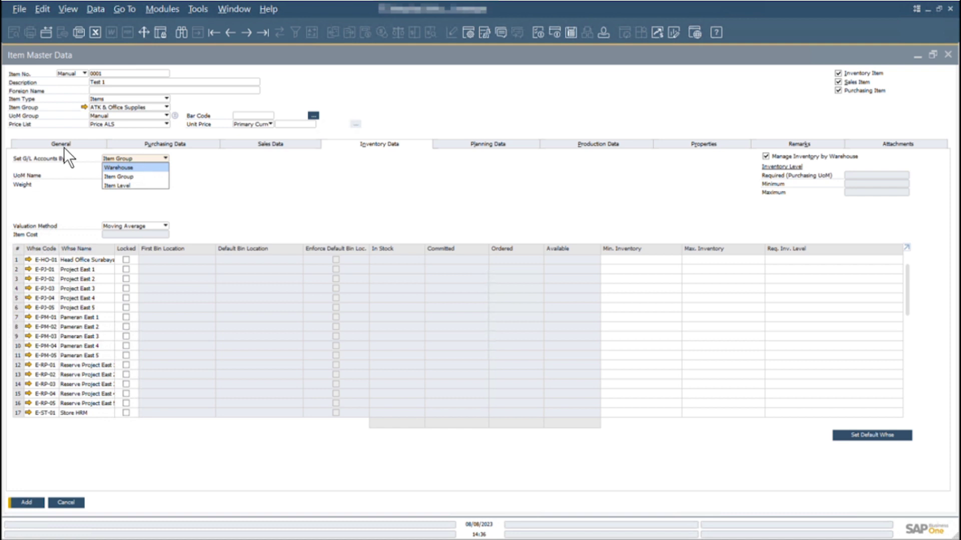
left_click(193, 179)
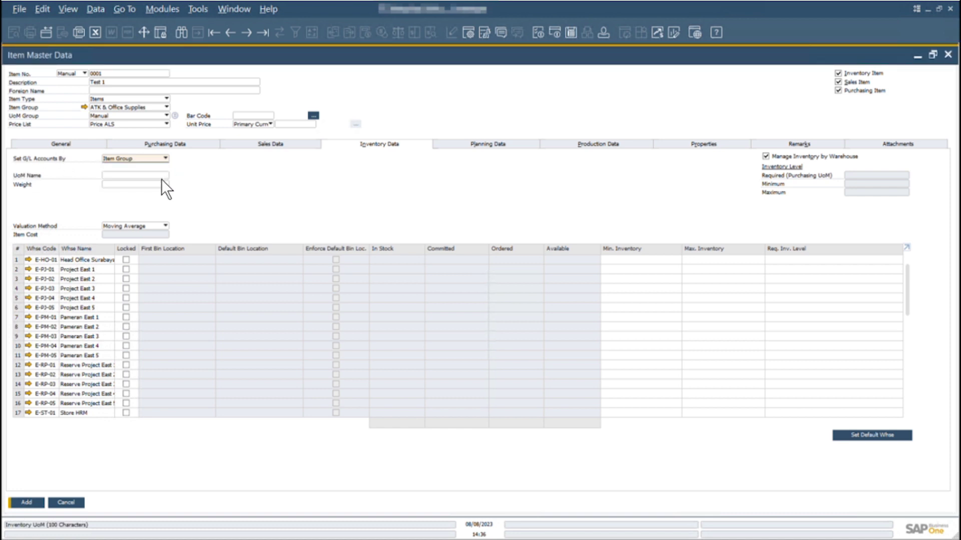
left_click(131, 226)
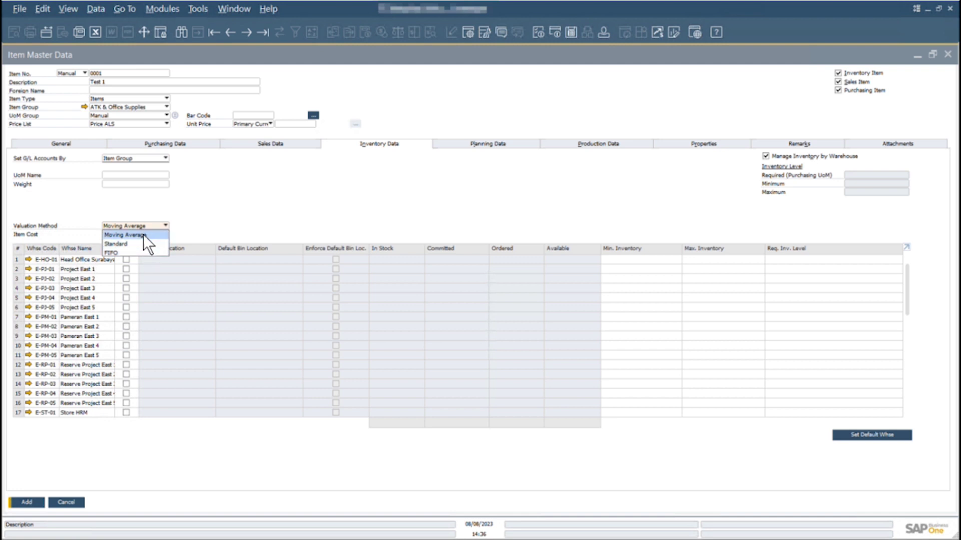
left_click(144, 235)
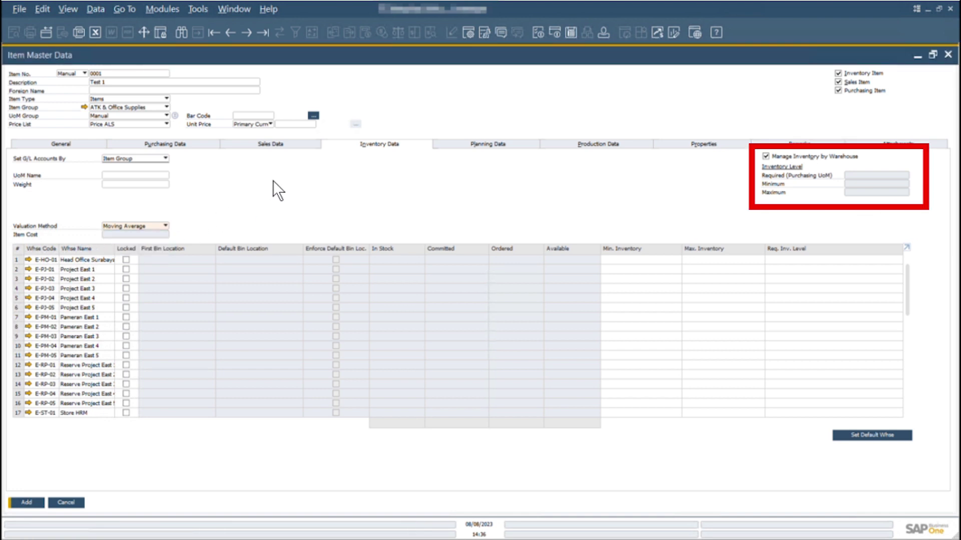
Turn off Manage Inventory by Warehouse and open the required inventory level (Purchasing UoM) for entry.
left_click(777, 160)
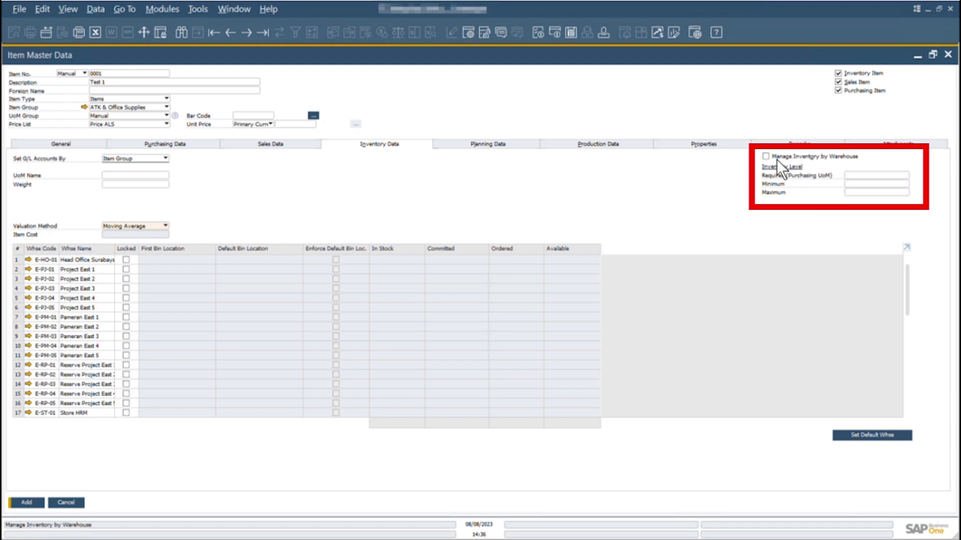
left_click(777, 160)
left_click(776, 160)
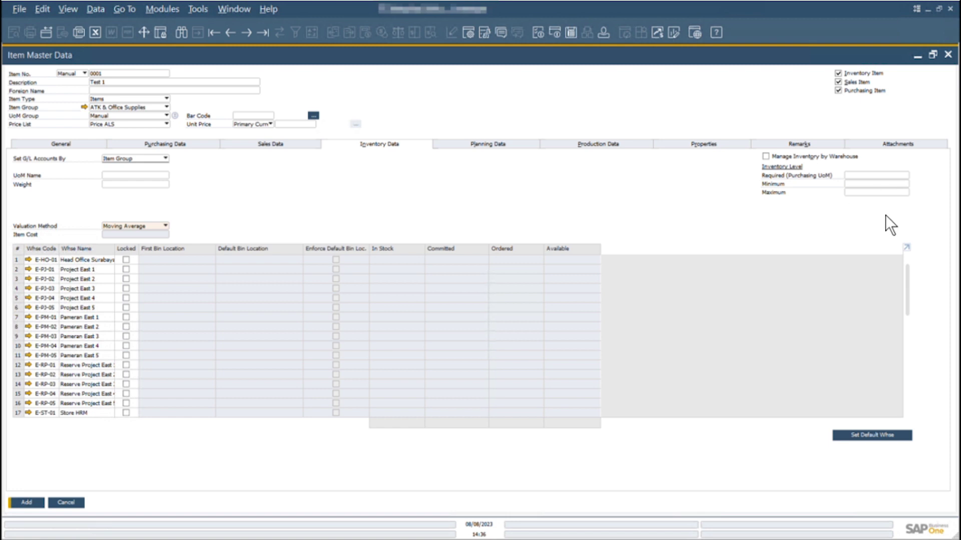
left_click(862, 185)
left_click(860, 177)
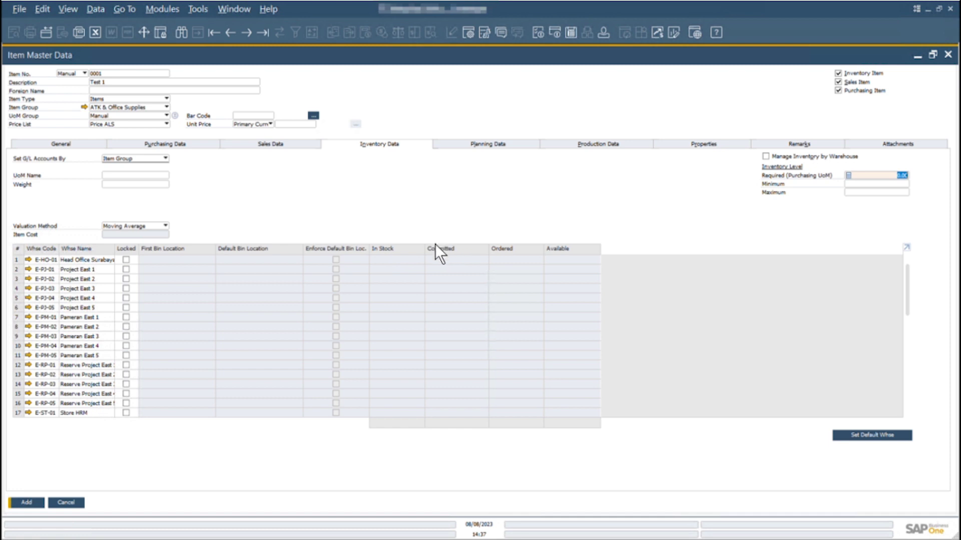
Review the Planning Method and Procurement Method options in the item's planning data.
left_click(484, 143)
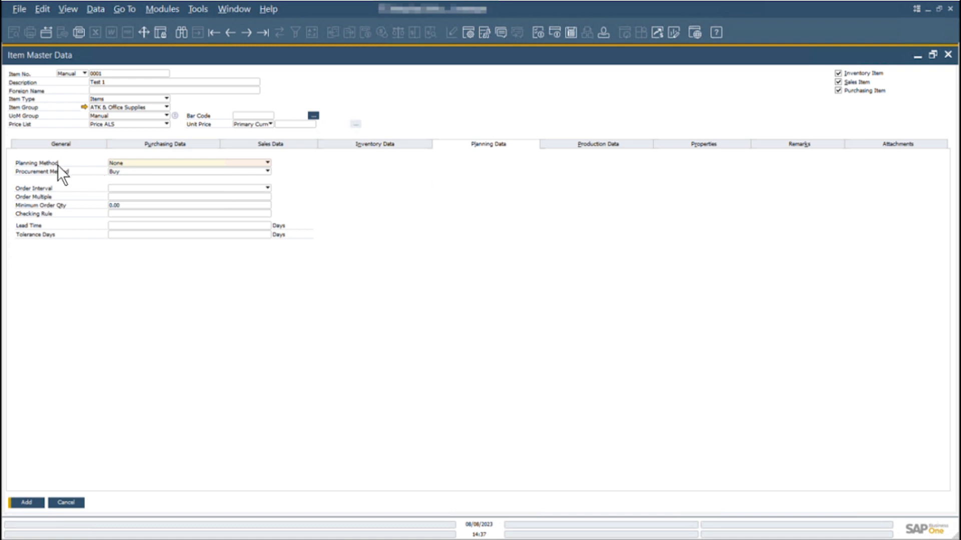
left_click(211, 164)
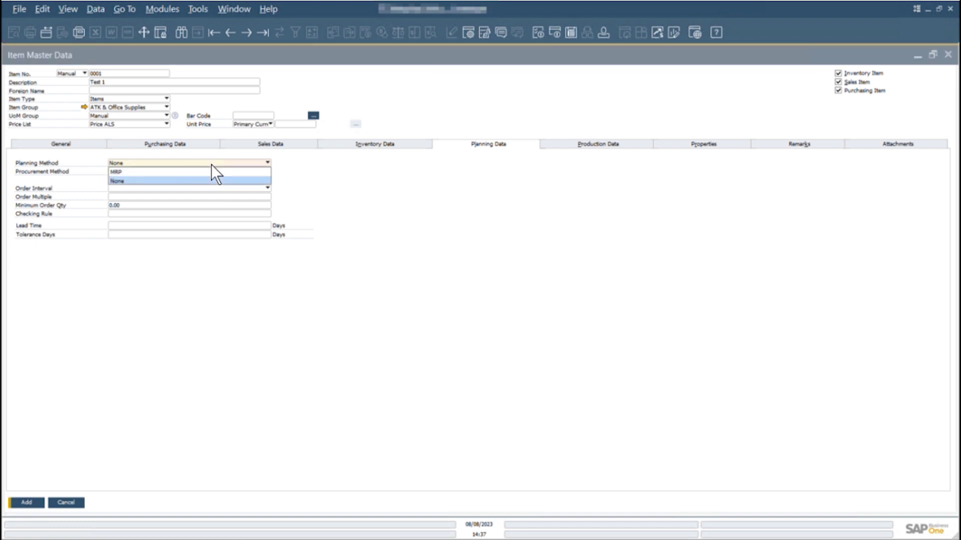
left_click(211, 164)
left_click(190, 173)
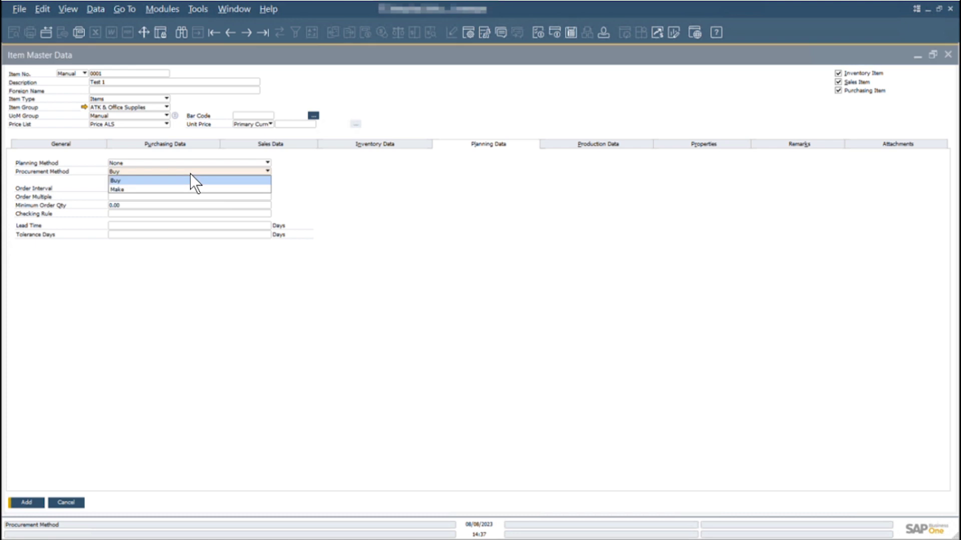
left_click(190, 173)
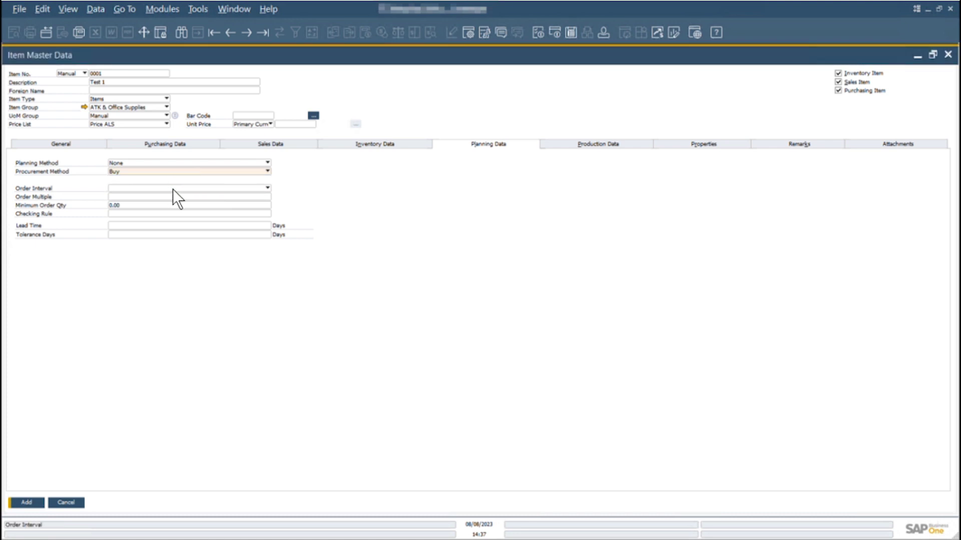
Set the Issue Method to Manual in the item's production data.
left_click(595, 145)
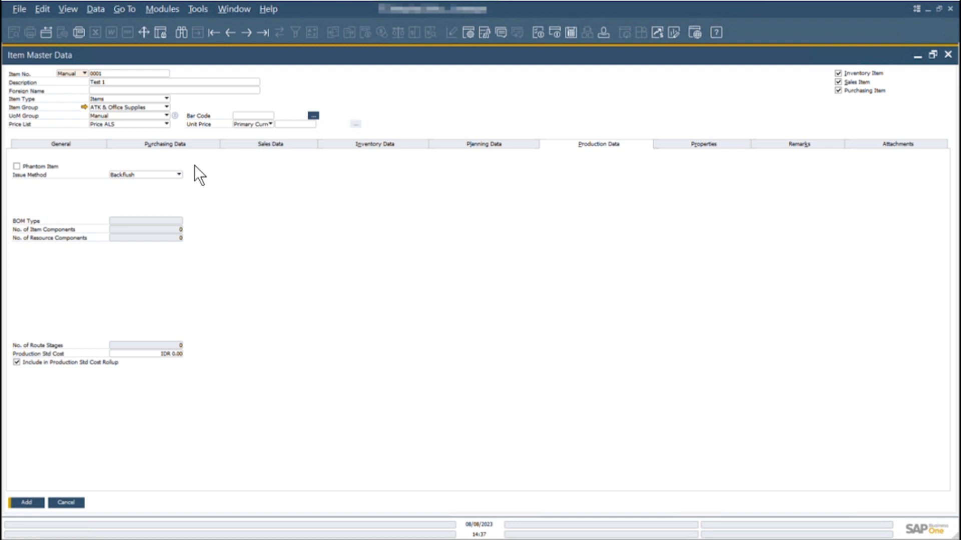
left_click(179, 174)
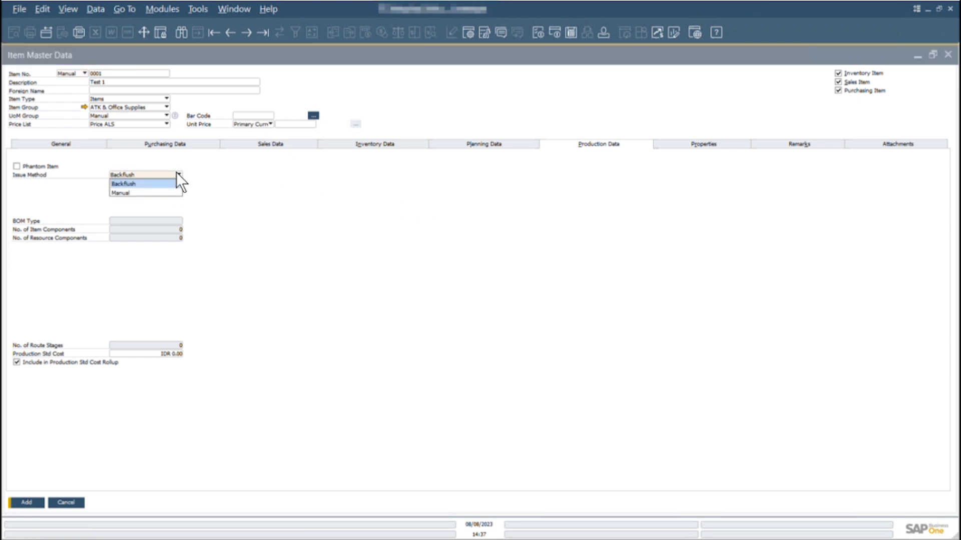
left_click(152, 193)
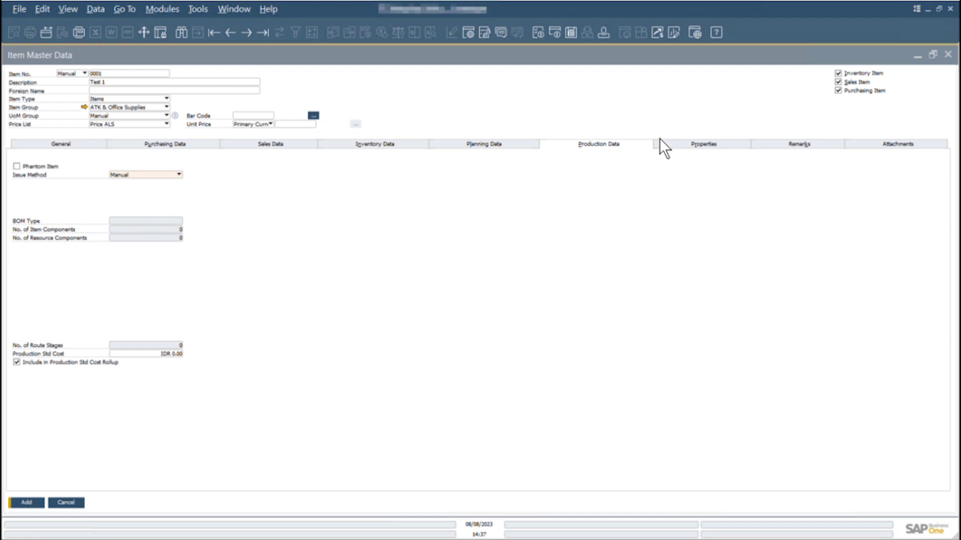
Look through the item's properties, remarks and attachments sections, examining the full list of item properties.
left_click(698, 146)
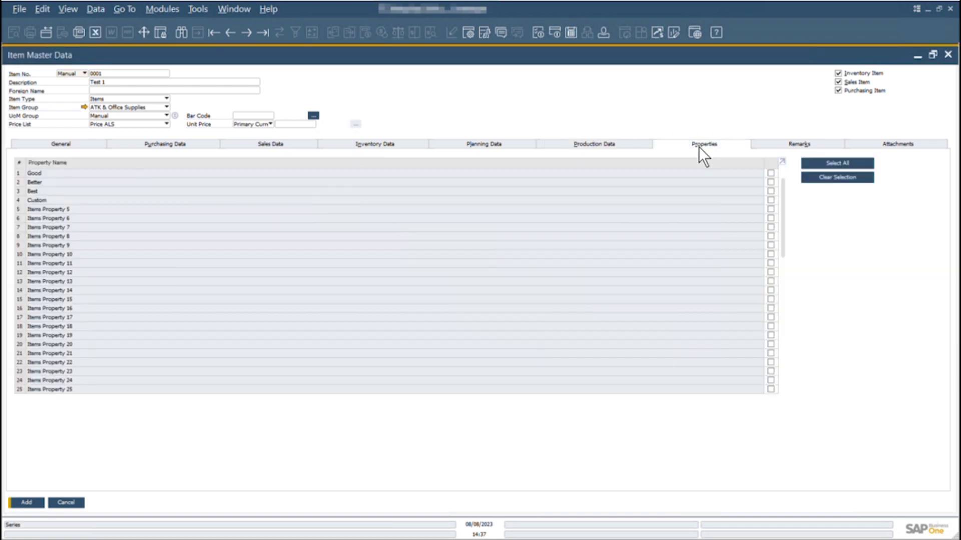
left_click(804, 143)
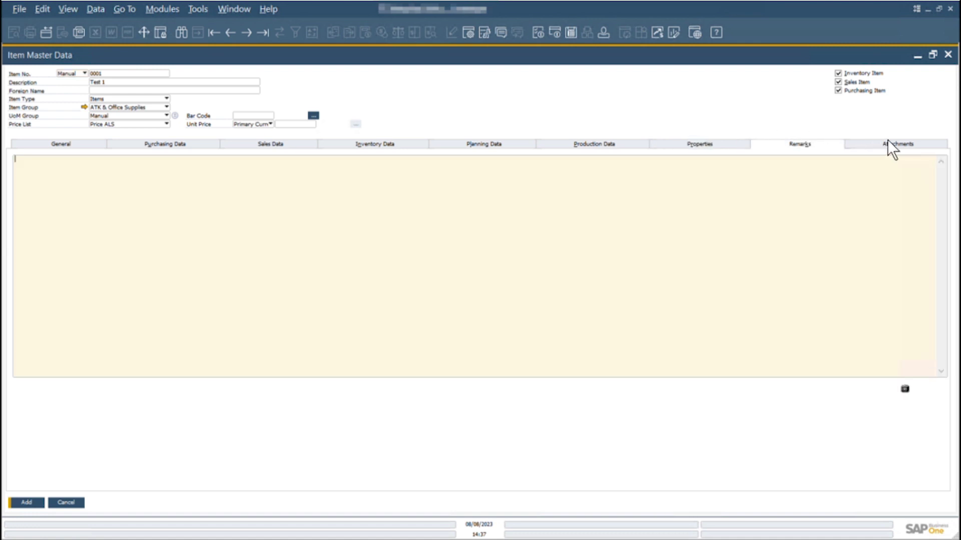
left_click(888, 142)
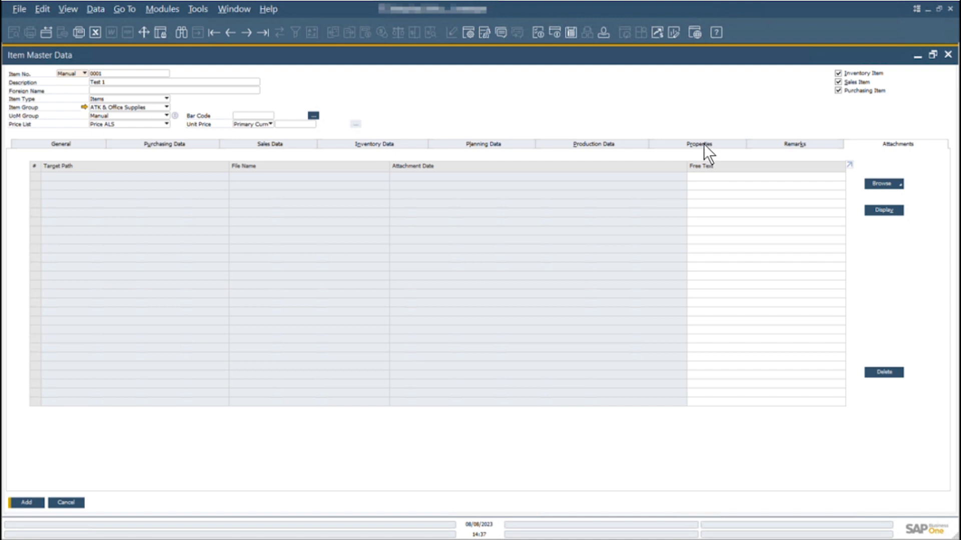
left_click(703, 144)
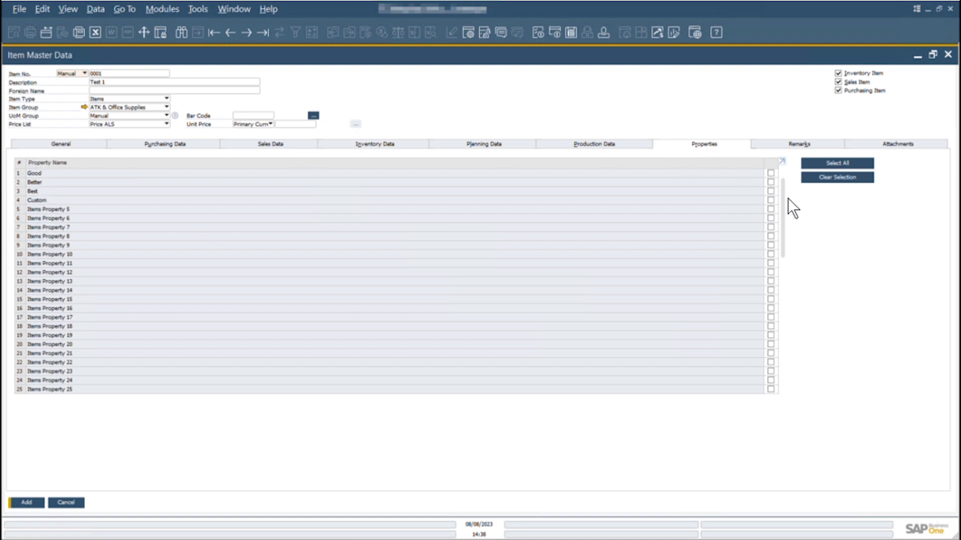
left_click_drag(784, 190, 769, 372)
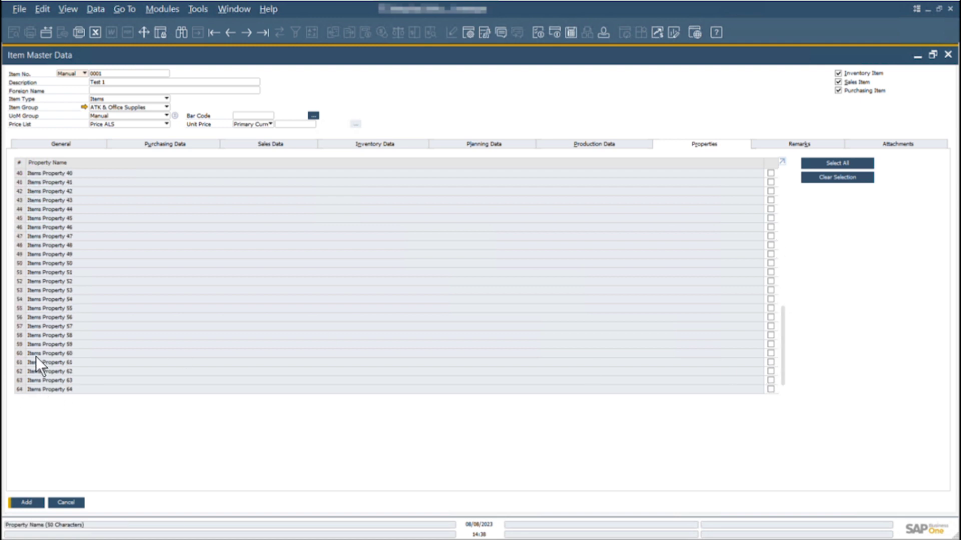
left_click_drag(778, 312, 779, 174)
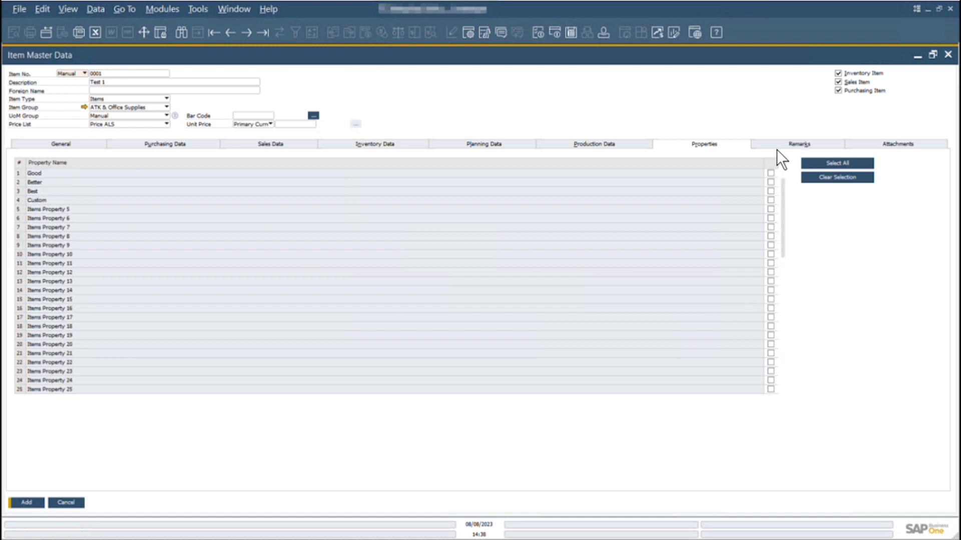
Enter "Free tex" as the remark for the item.
left_click(790, 145)
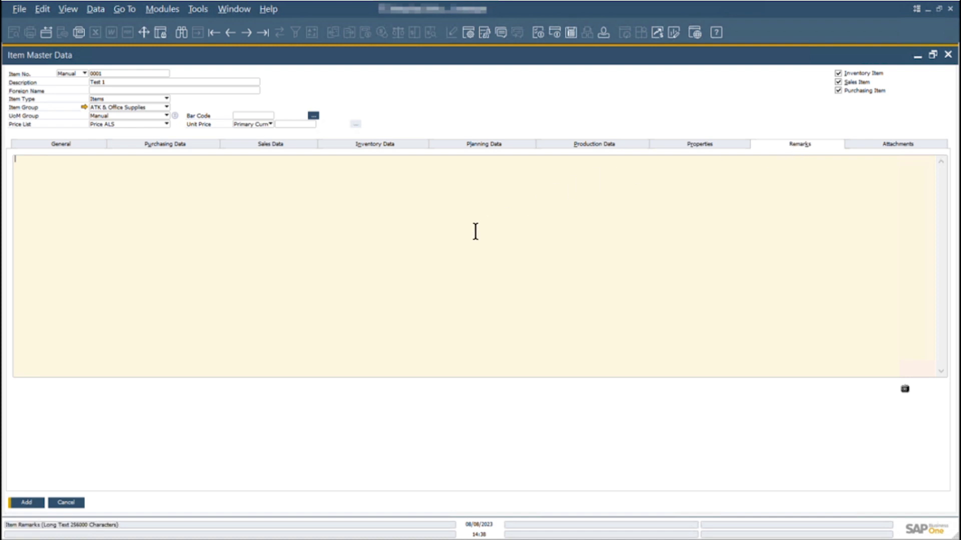
type("Free tex")
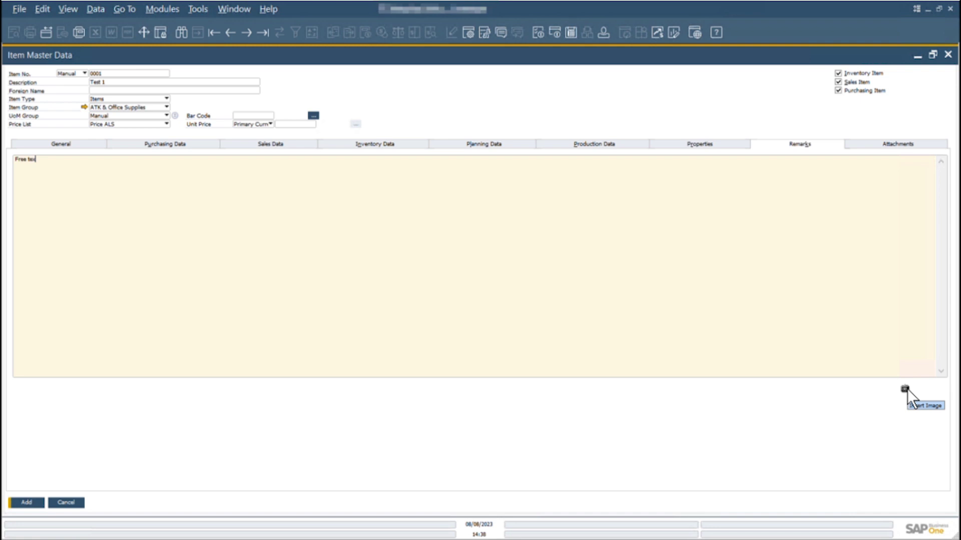
Review the file browsing options for adding an attachment to the item.
left_click(894, 147)
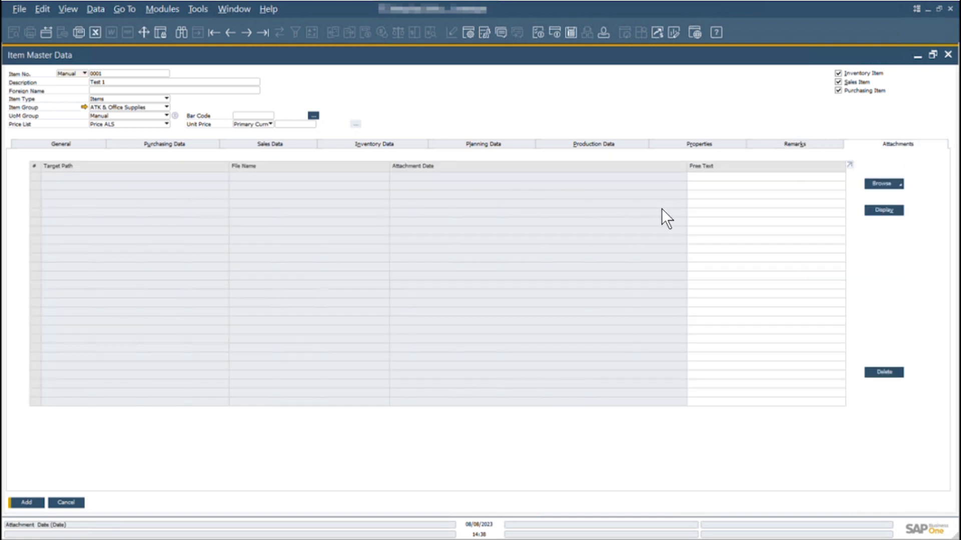
left_click(894, 185)
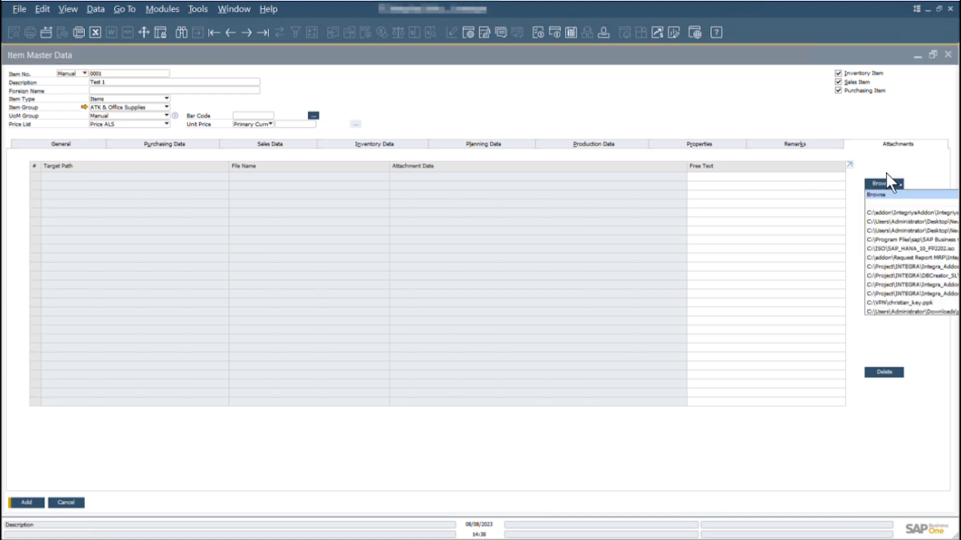
left_click(880, 176)
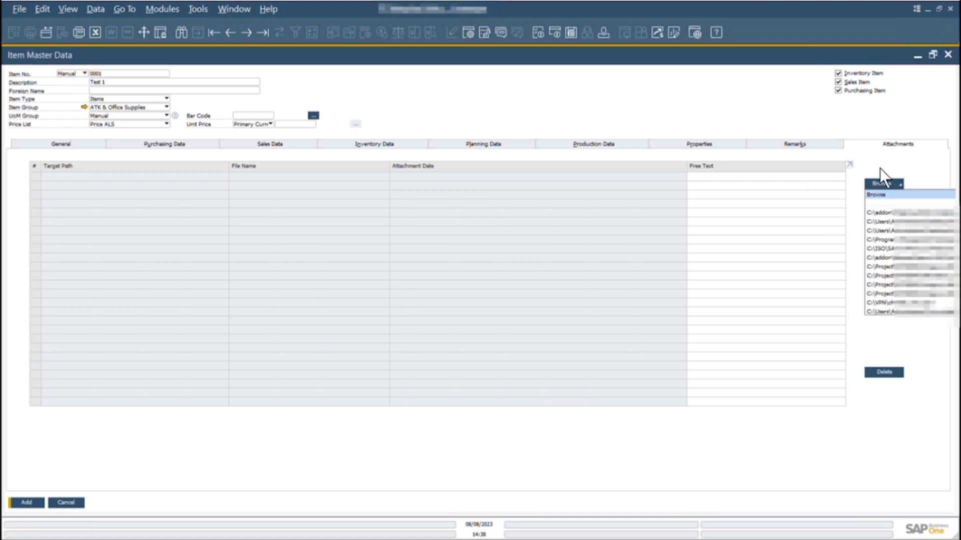